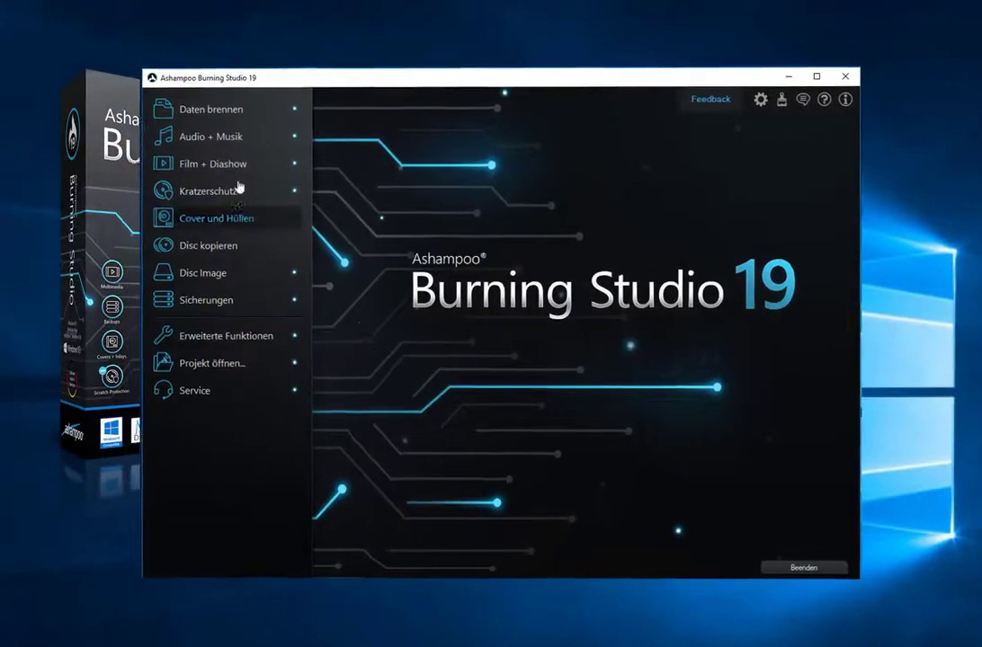
mouse_move(250, 134)
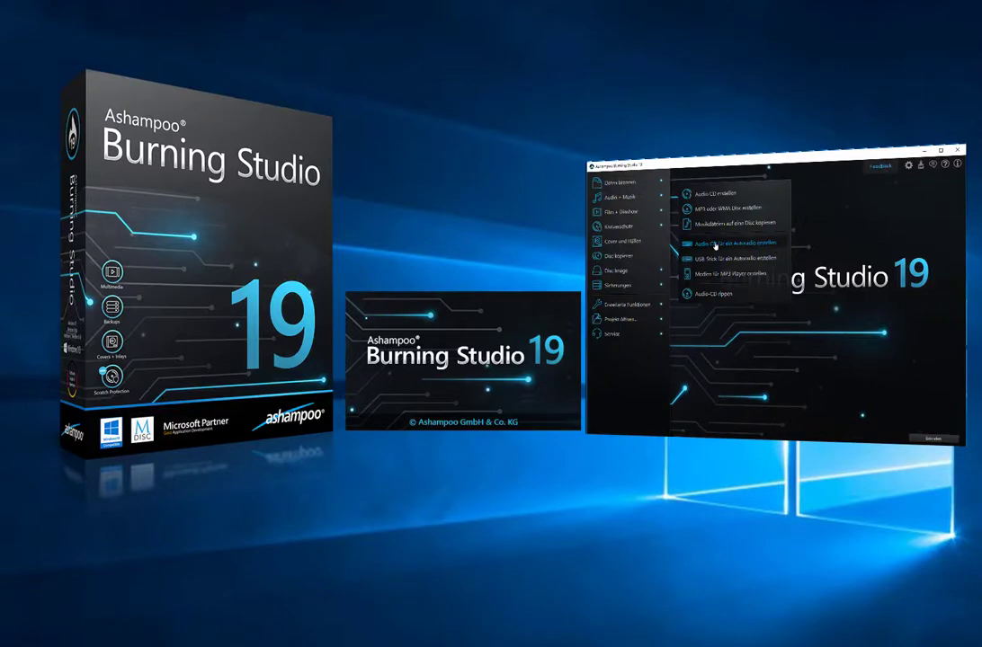
left_click(715, 246)
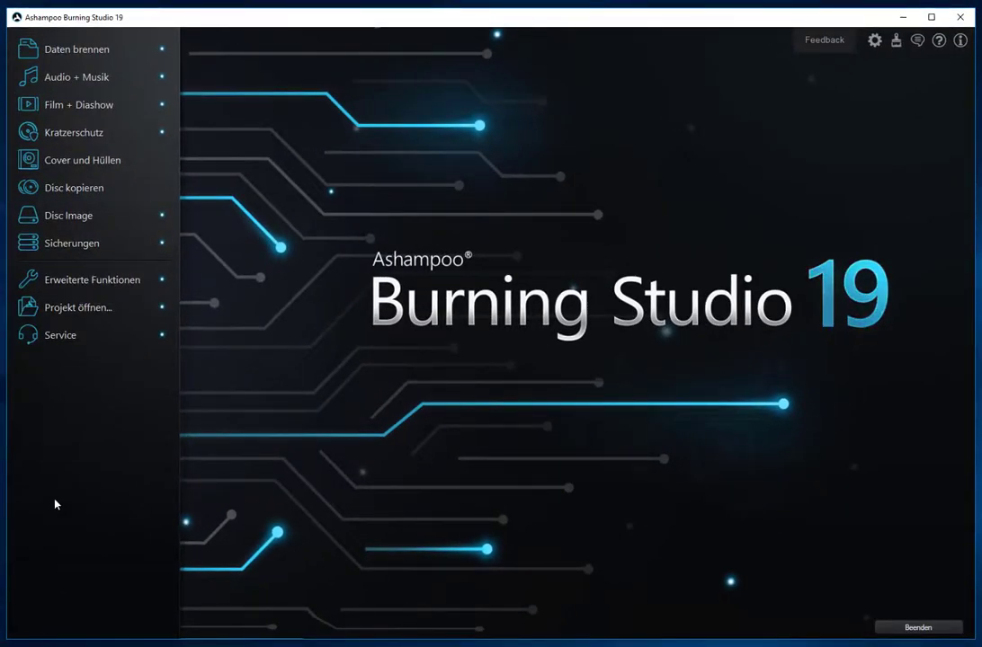
- Start an audio CD project for a car radio and choose the Pioneer AVH-275BT profile, filtering the radio database by "PIONEE"
left_click(79, 79)
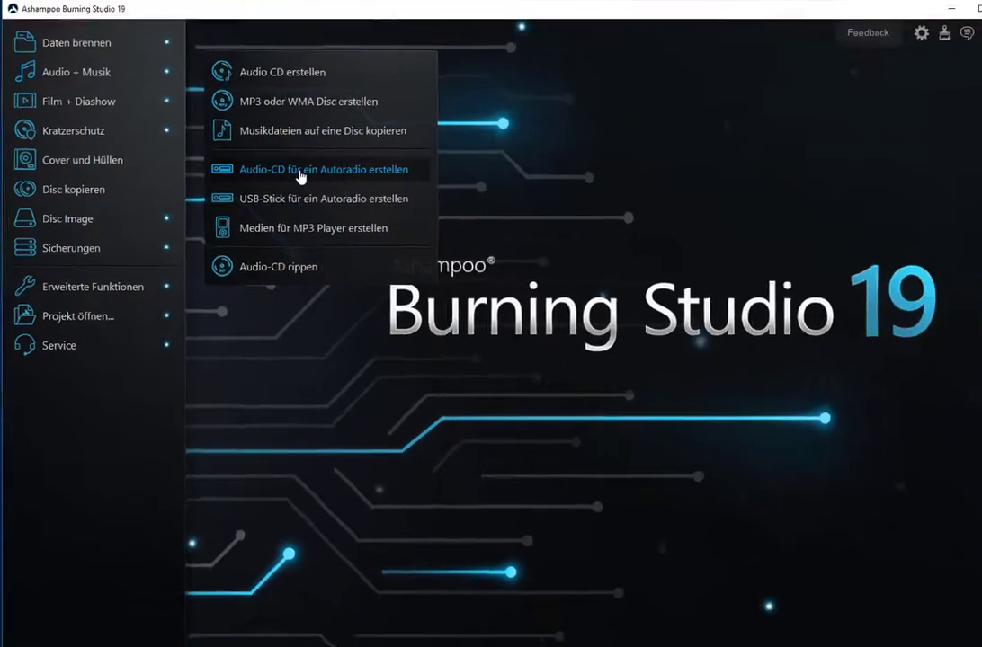
left_click(340, 173)
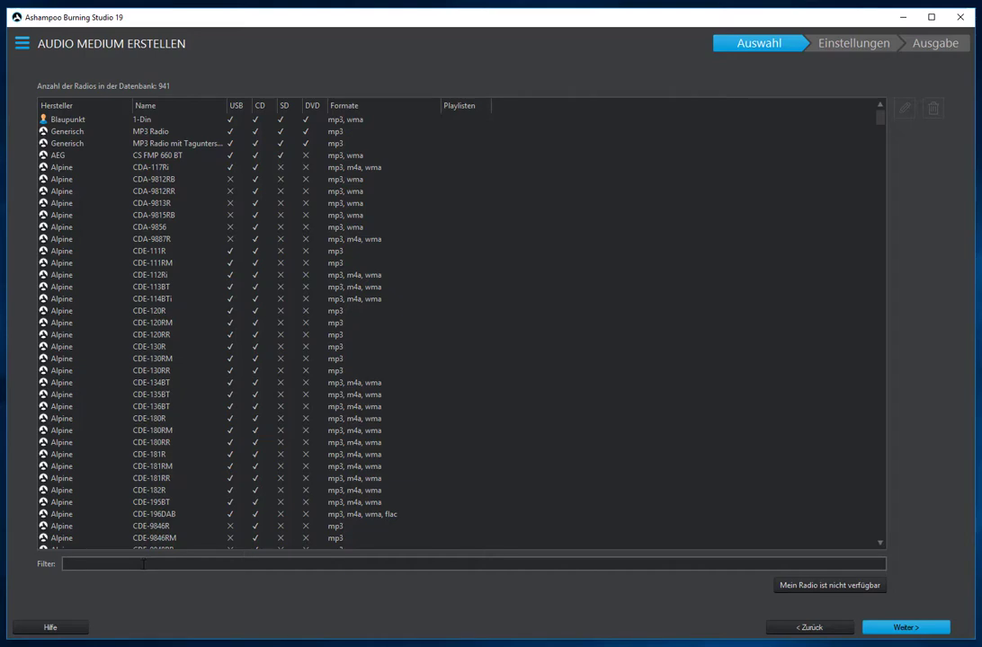
type("PIONEE")
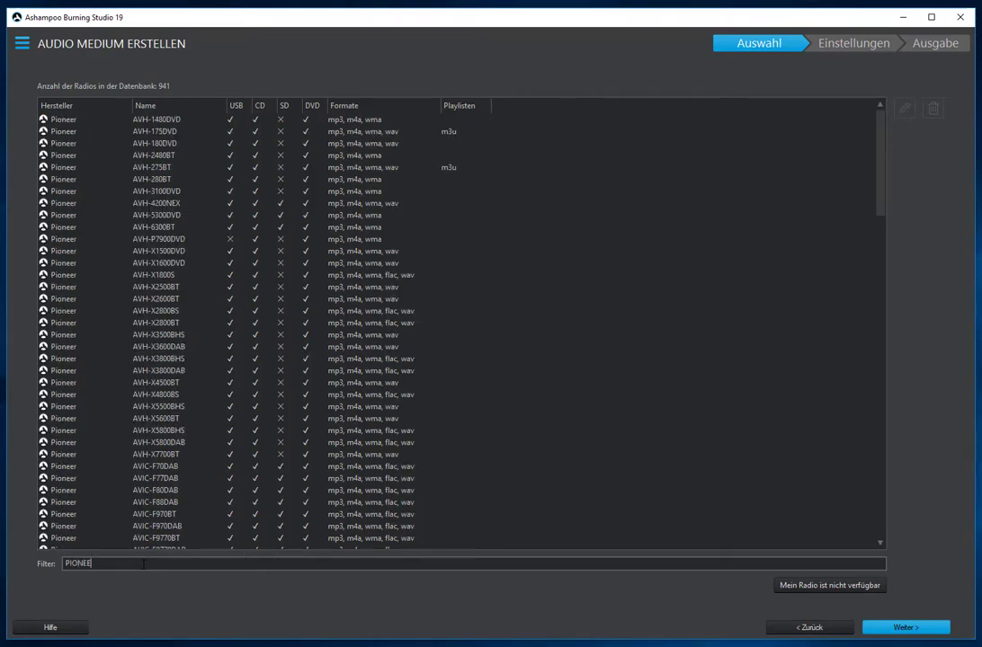
left_click(151, 168)
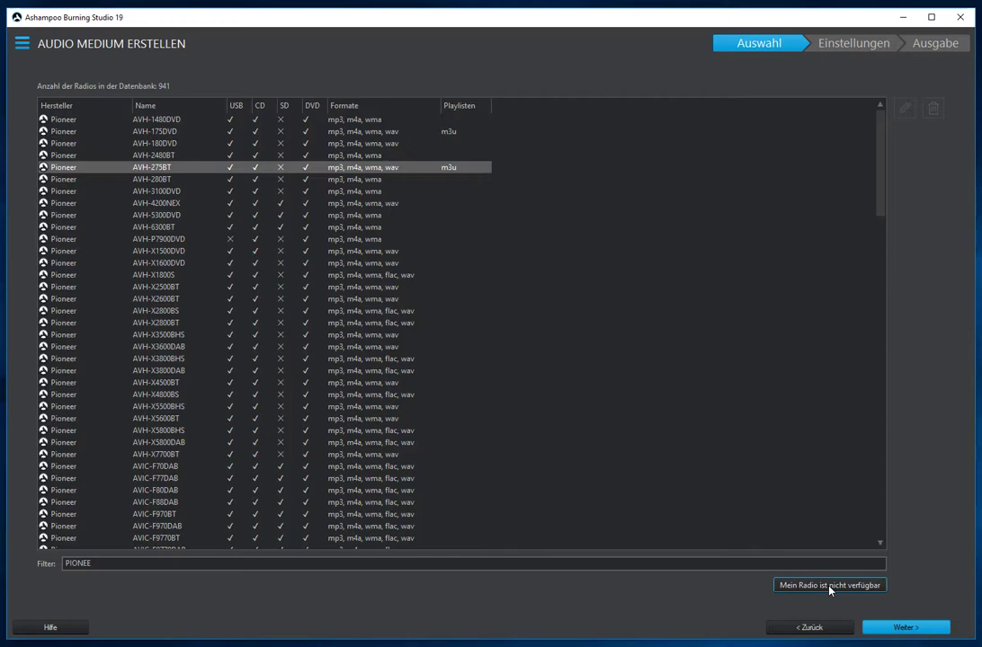
left_click(908, 628)
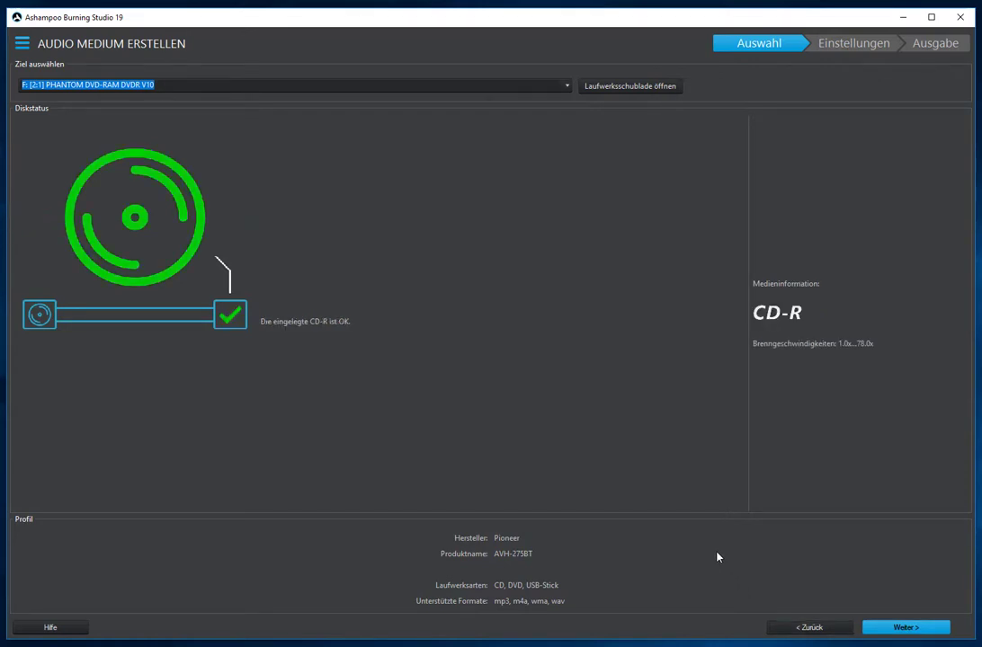
- Accept drive F: with its CD-R as the target and add all MP3 files from the Musik folder on C: to MEINE MUSIK
left_click(904, 628)
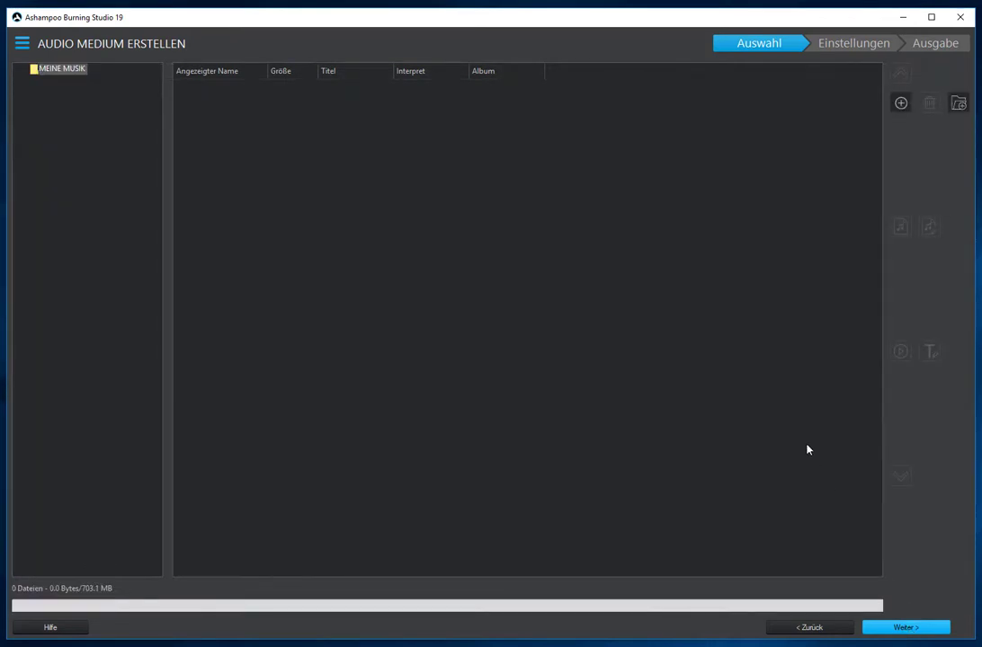
left_click(900, 104)
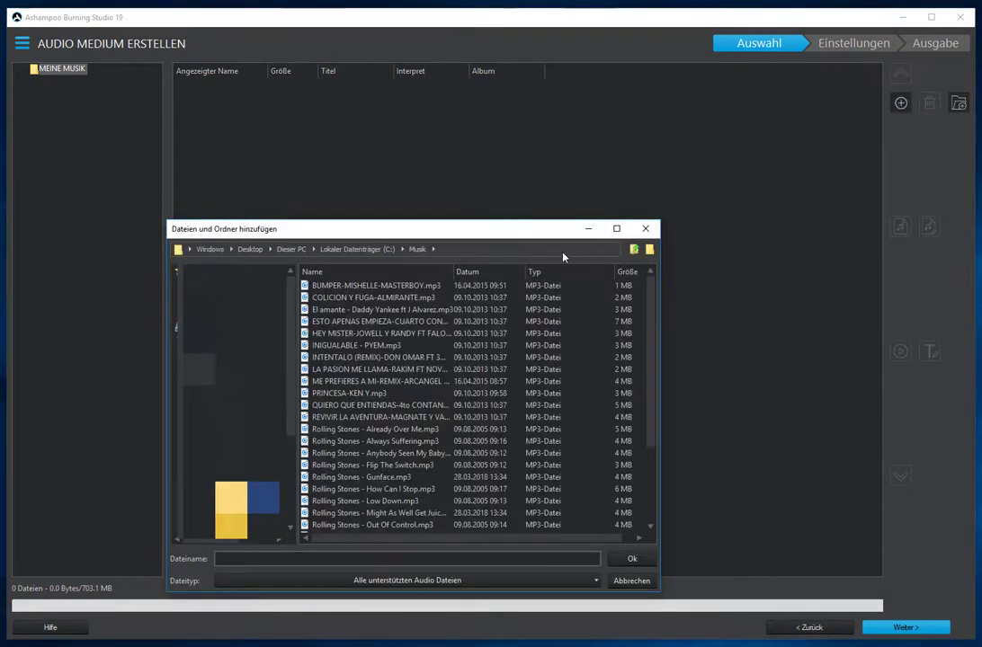
left_click(330, 288)
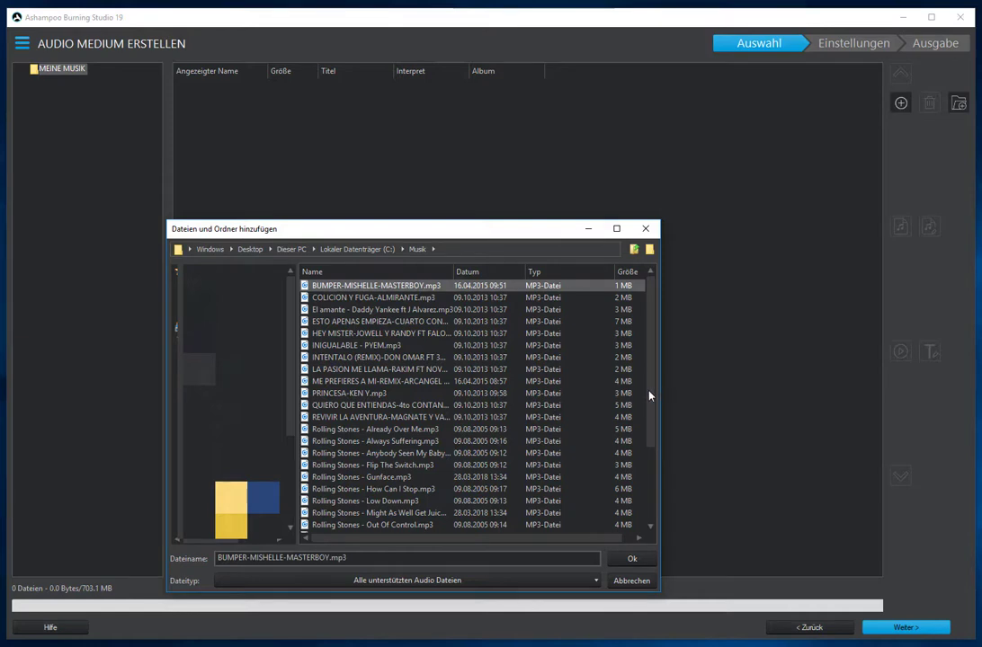
left_click_drag(649, 397, 621, 526)
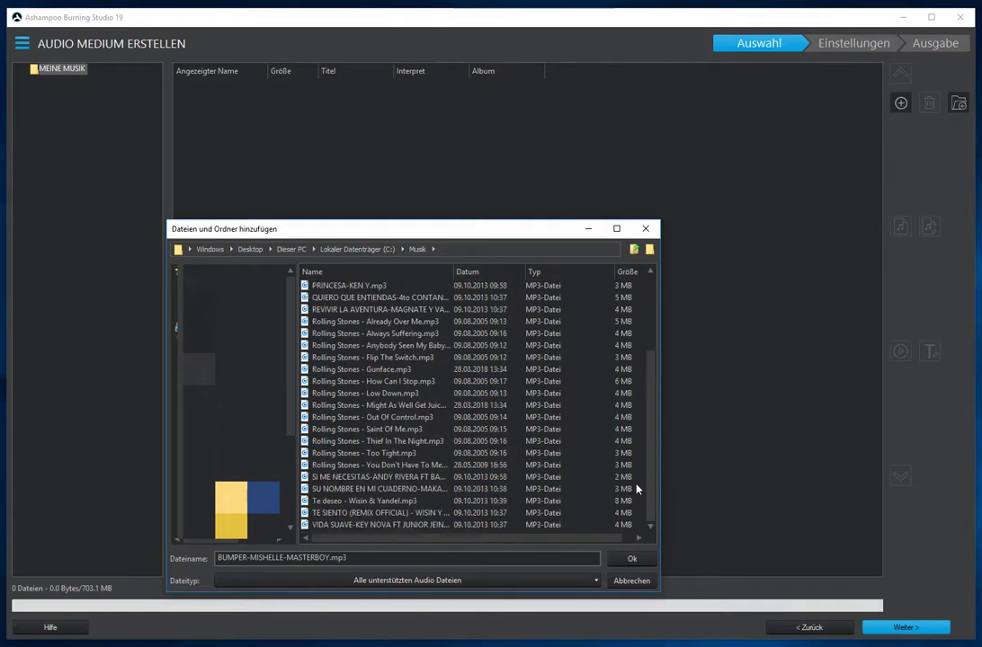
left_click(394, 525, "shift")
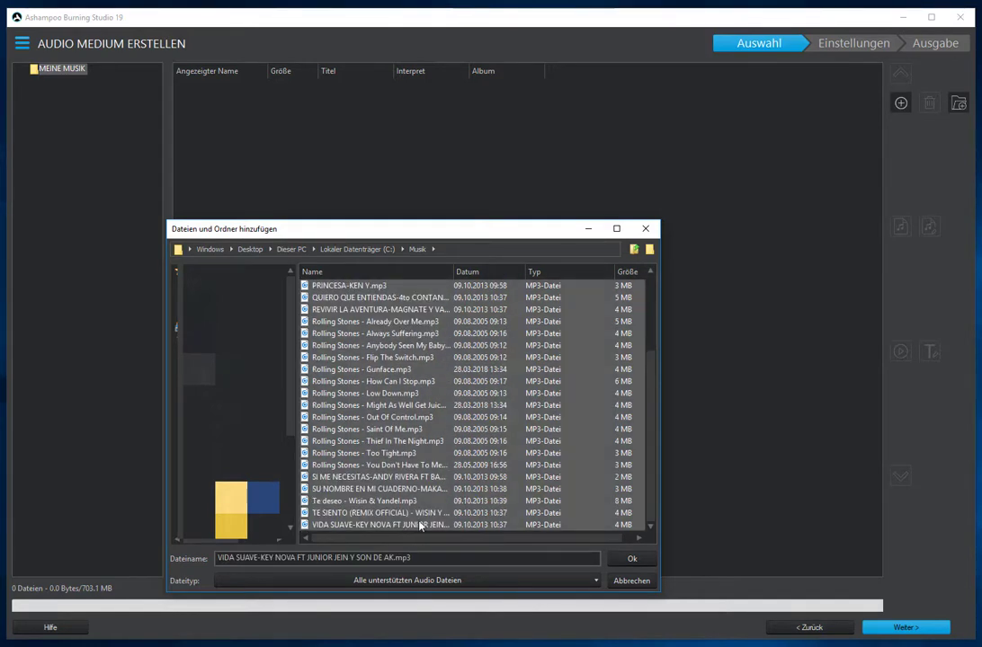
left_click(630, 560)
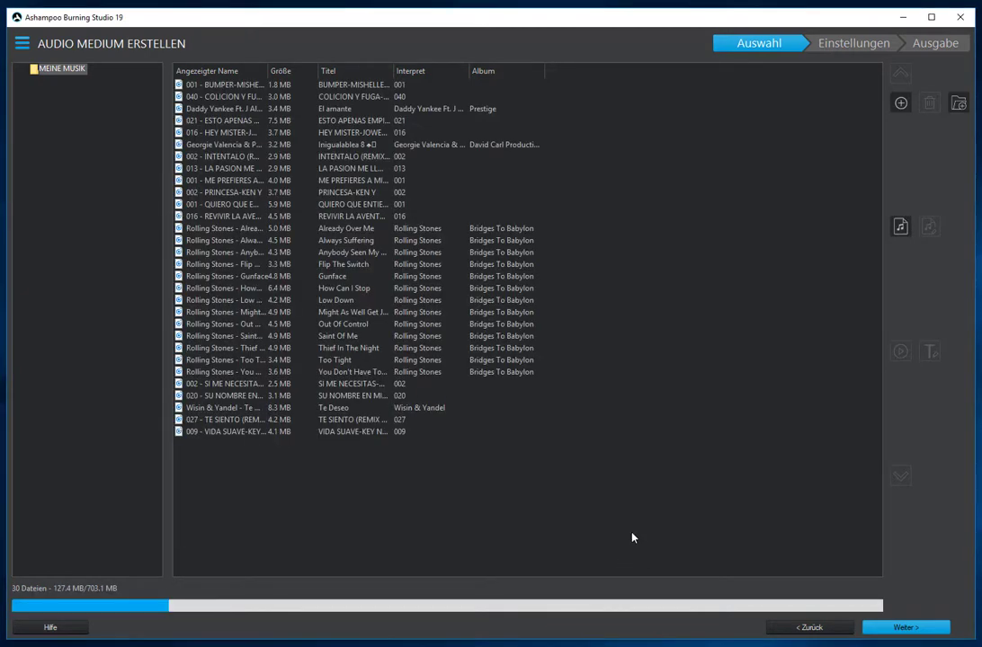
- Move the Rolling Stones track "Already Over Me" up to the first position in the track list
left_click(226, 228)
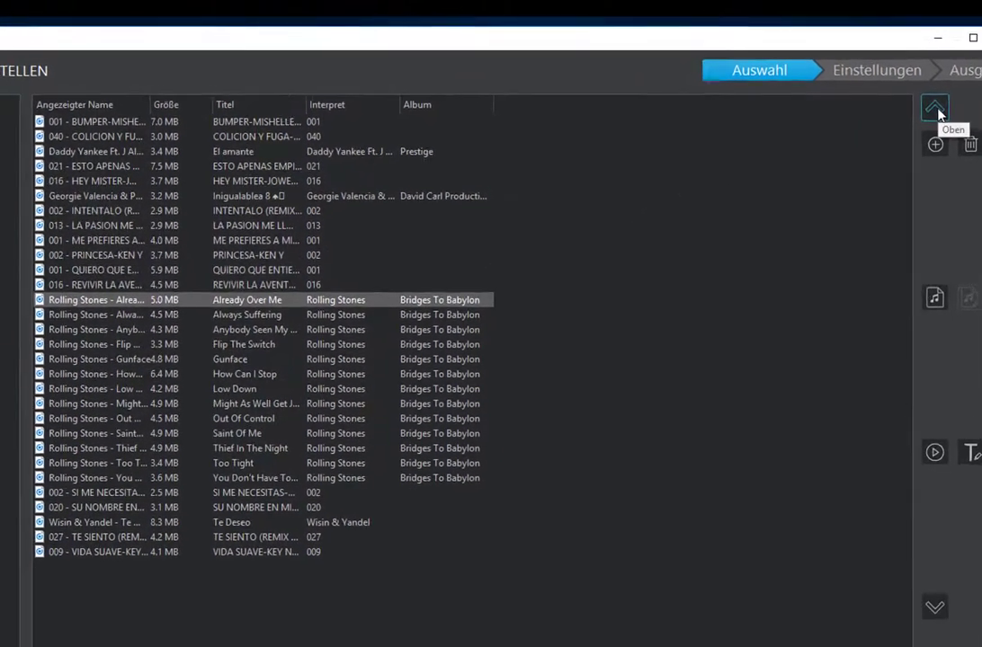
left_click(935, 109)
left_click(935, 109)
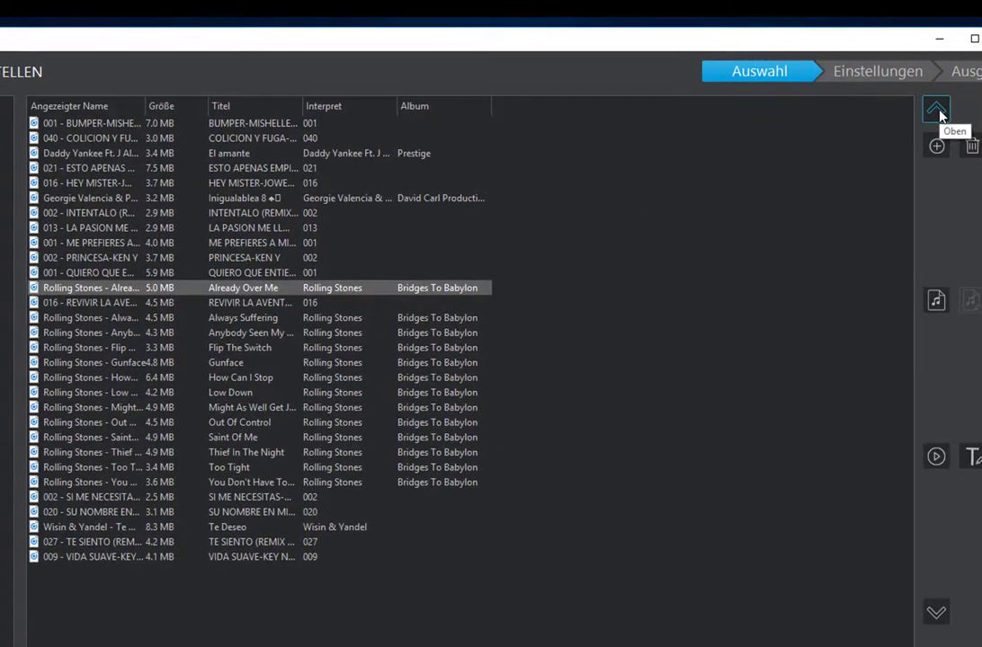
left_click(935, 108)
left_click(936, 109)
left_click(935, 108)
left_click(937, 110)
left_click(937, 110)
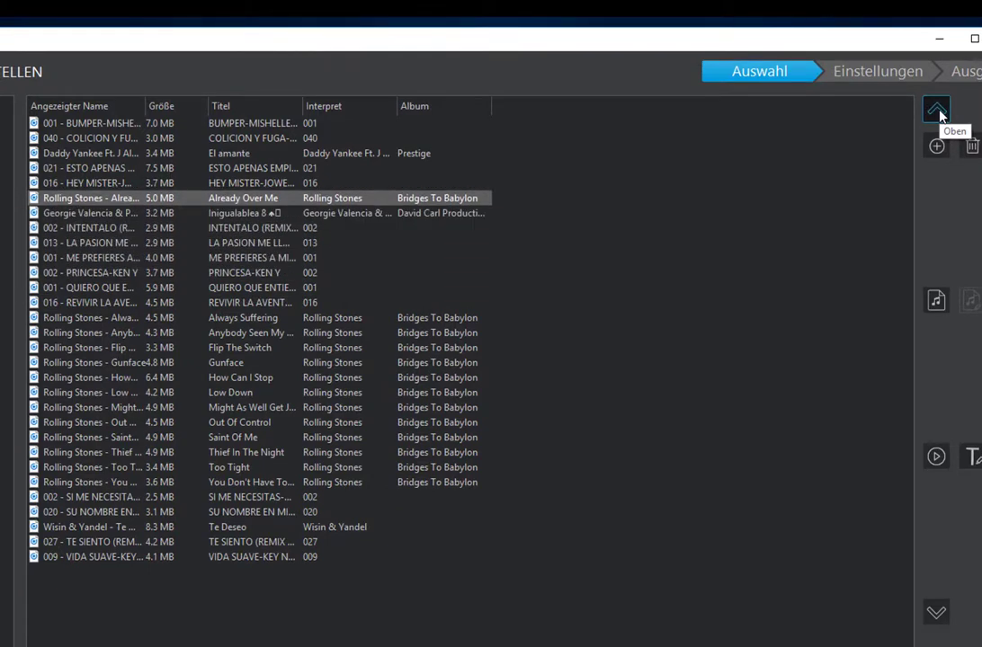
left_click(936, 110)
left_click(936, 110)
left_click(935, 110)
left_click(935, 110)
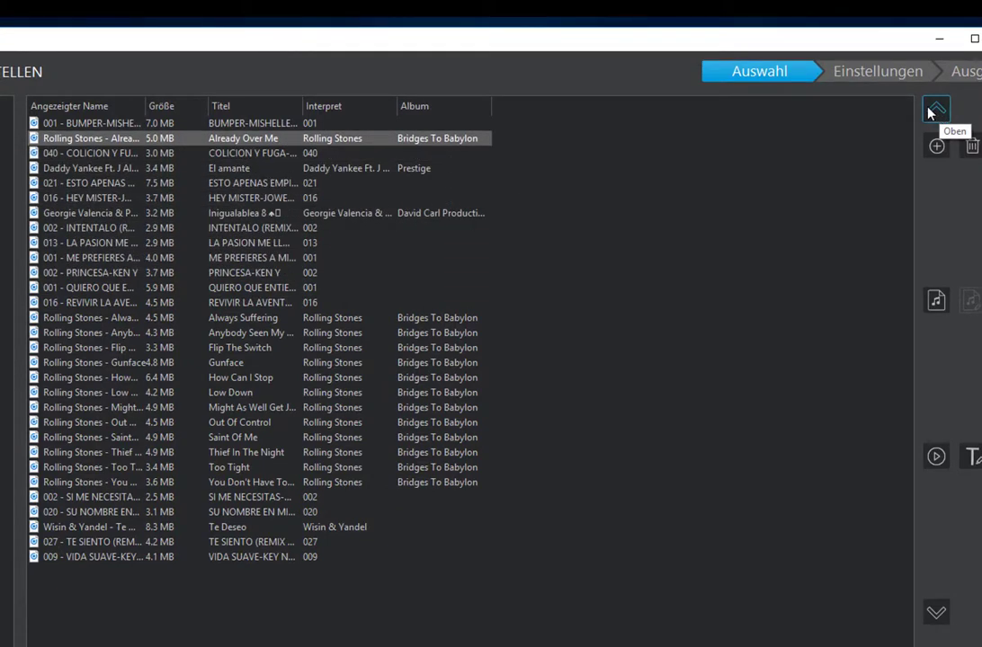
left_click(935, 110)
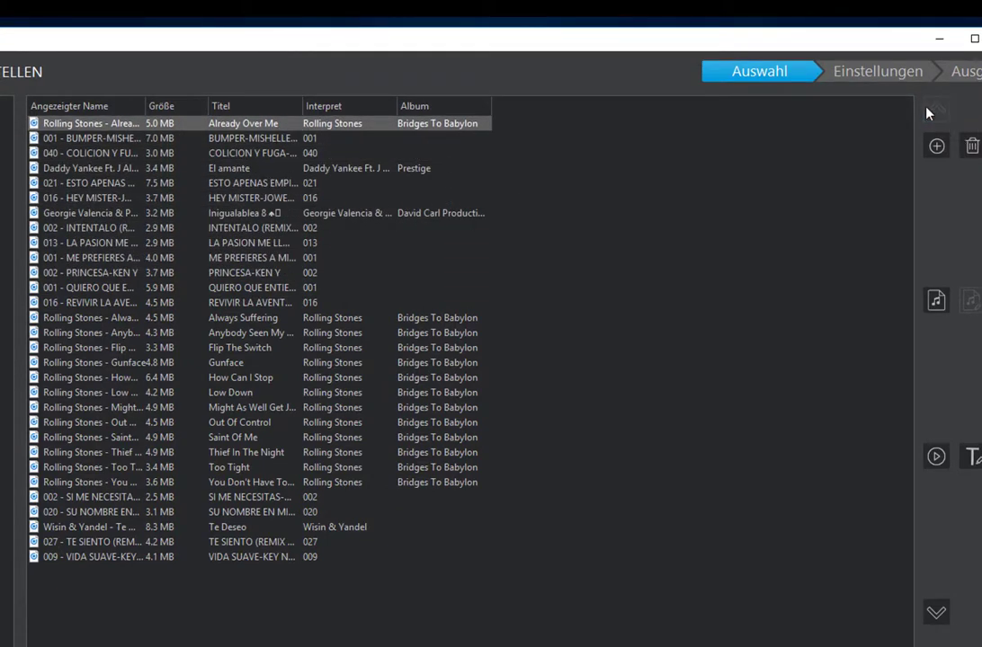
- Move the Rolling Stones track "You Don't Have To..." down to the last position in the track list
left_click(99, 482)
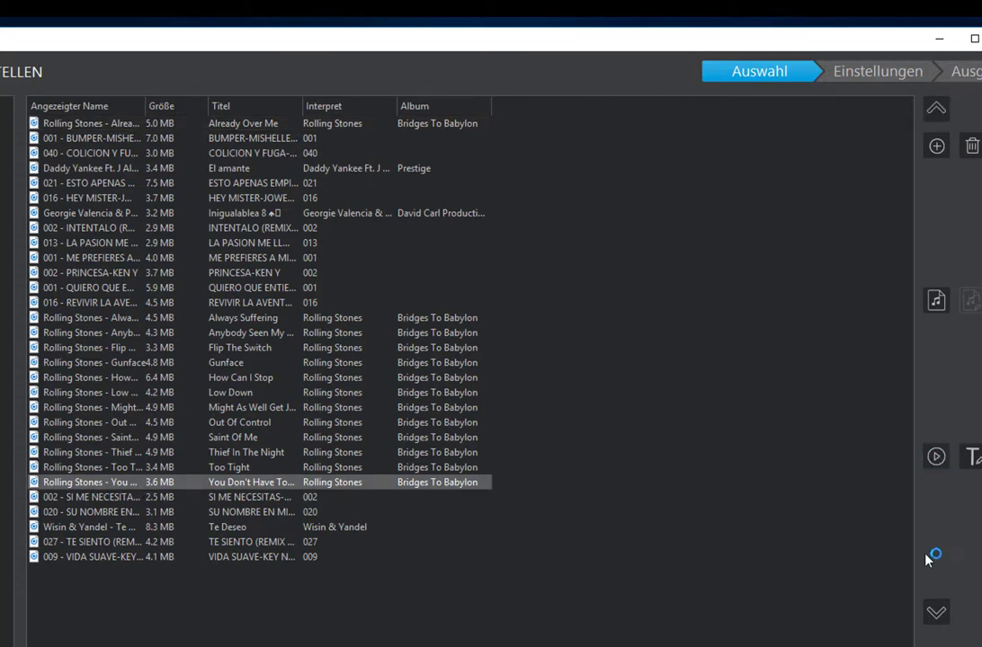
left_click(936, 612)
left_click(936, 612)
left_click(936, 613)
left_click(936, 613)
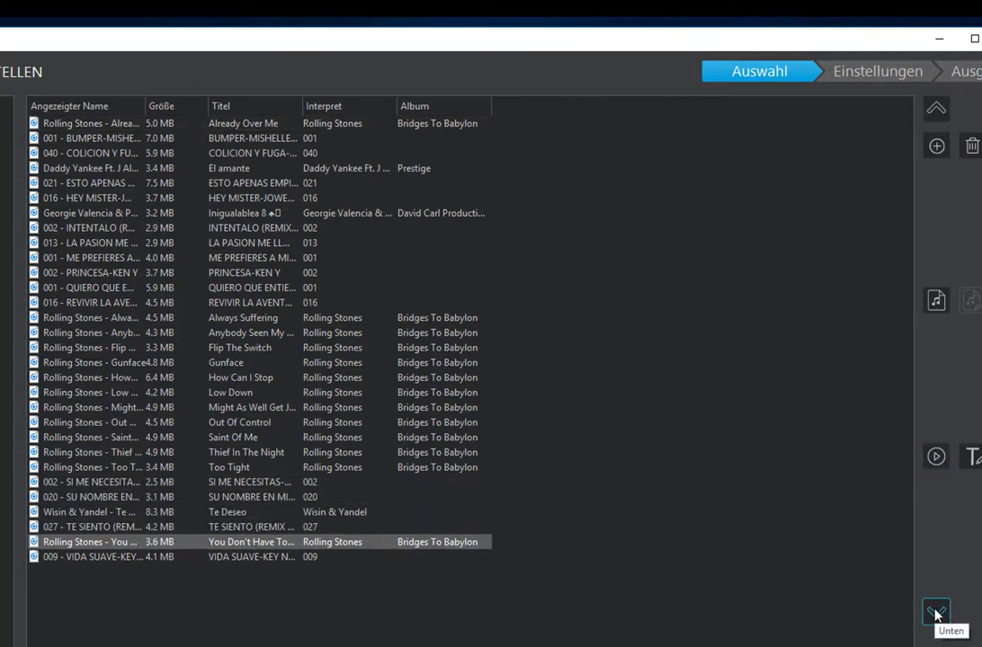
left_click(936, 612)
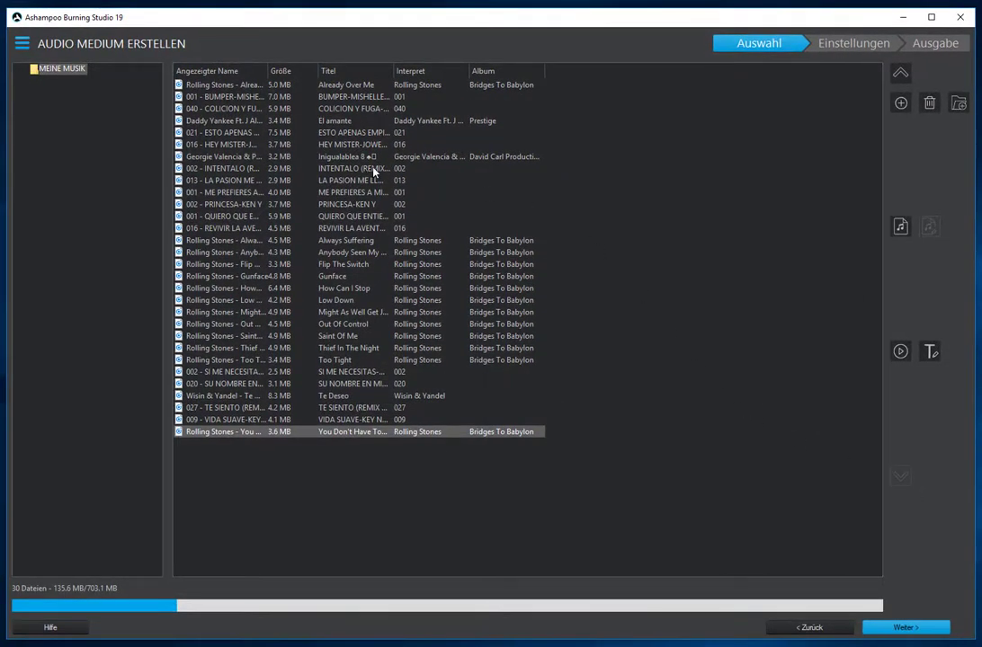
- Delete the track "040 - COLICION Y FU..." from the compilation and confirm the deletion
left_click(243, 109)
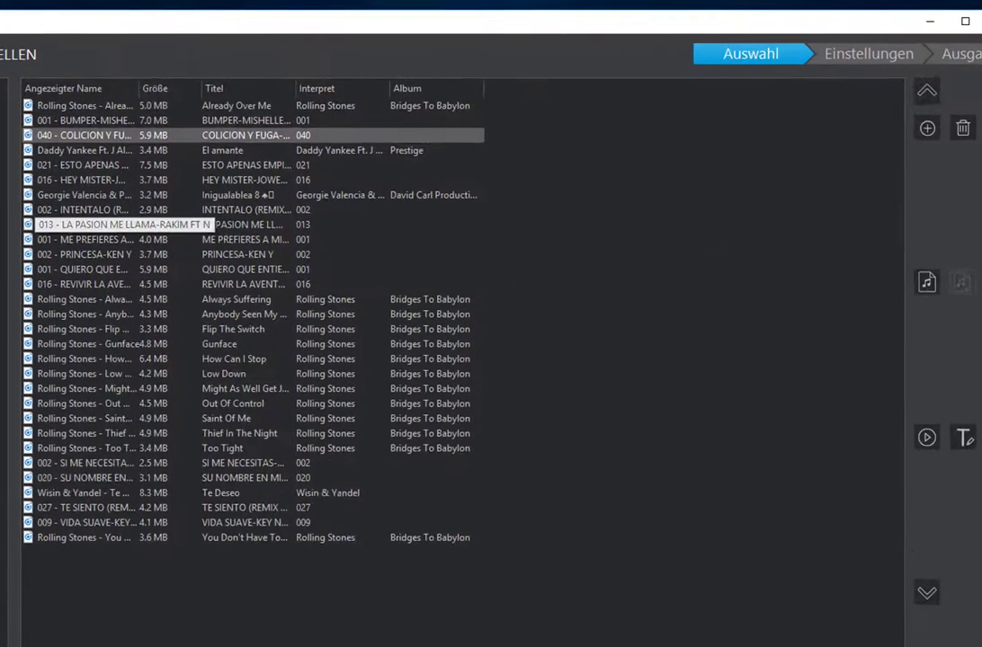
left_click(963, 129)
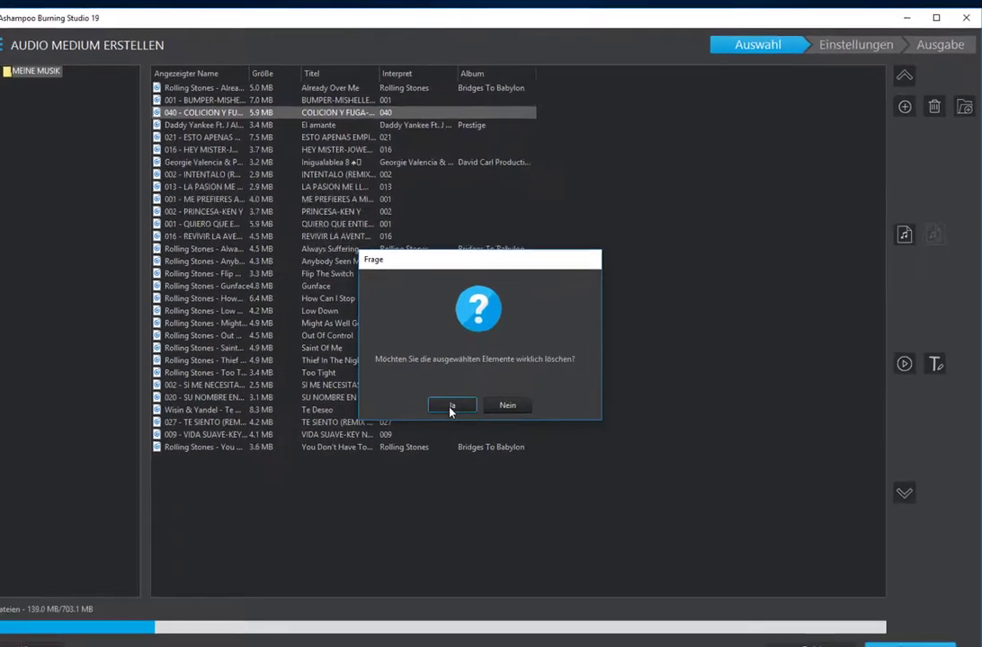
left_click(381, 492)
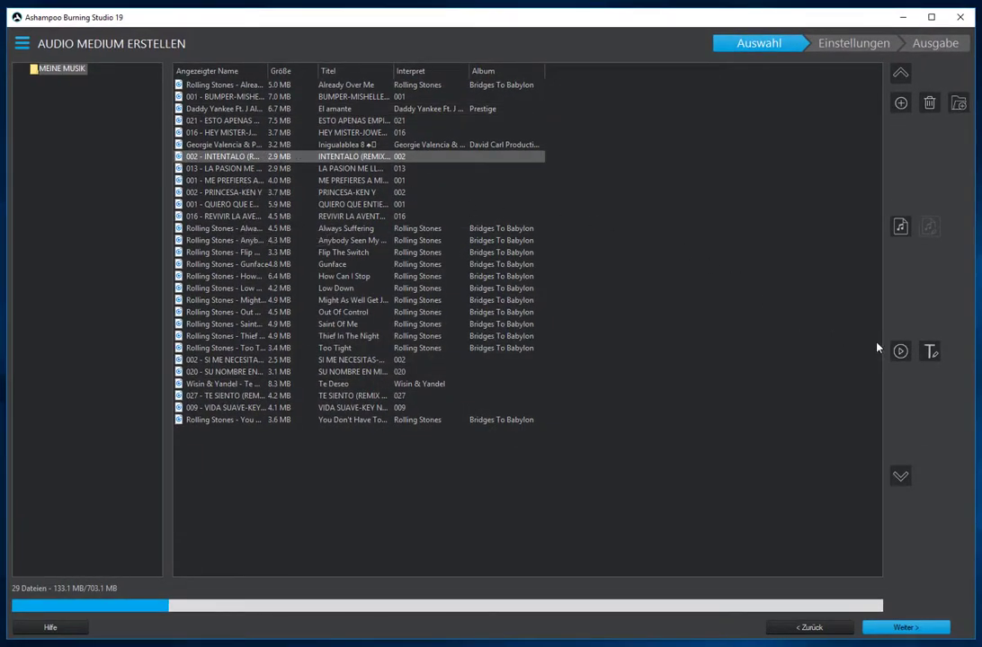
- Preview the selected track "002 - INTENTALO" in the built-in player, and close the player
left_click(900, 354)
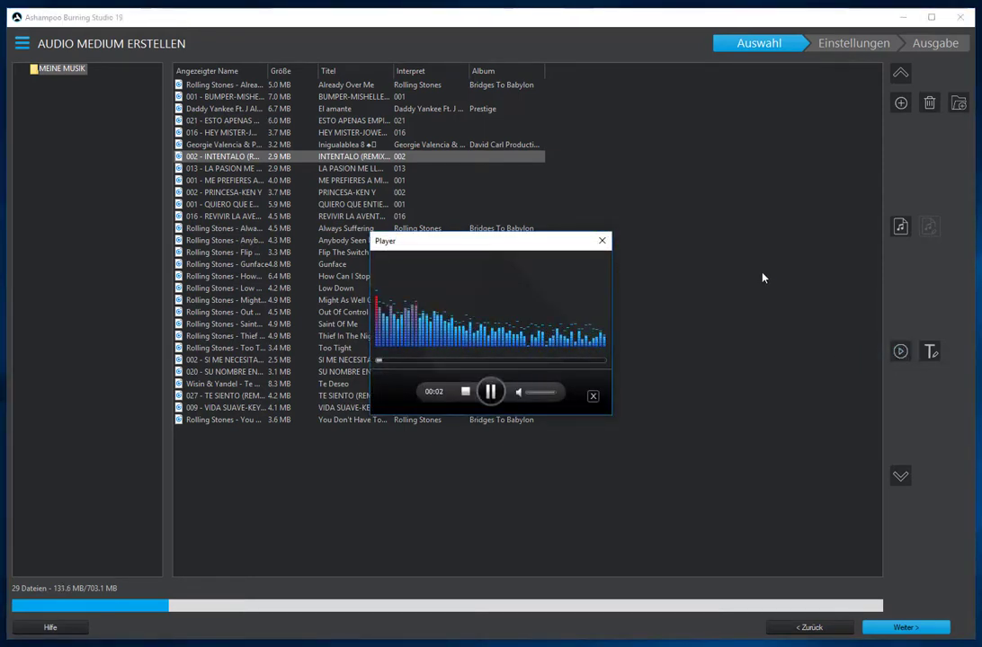
left_click(601, 242)
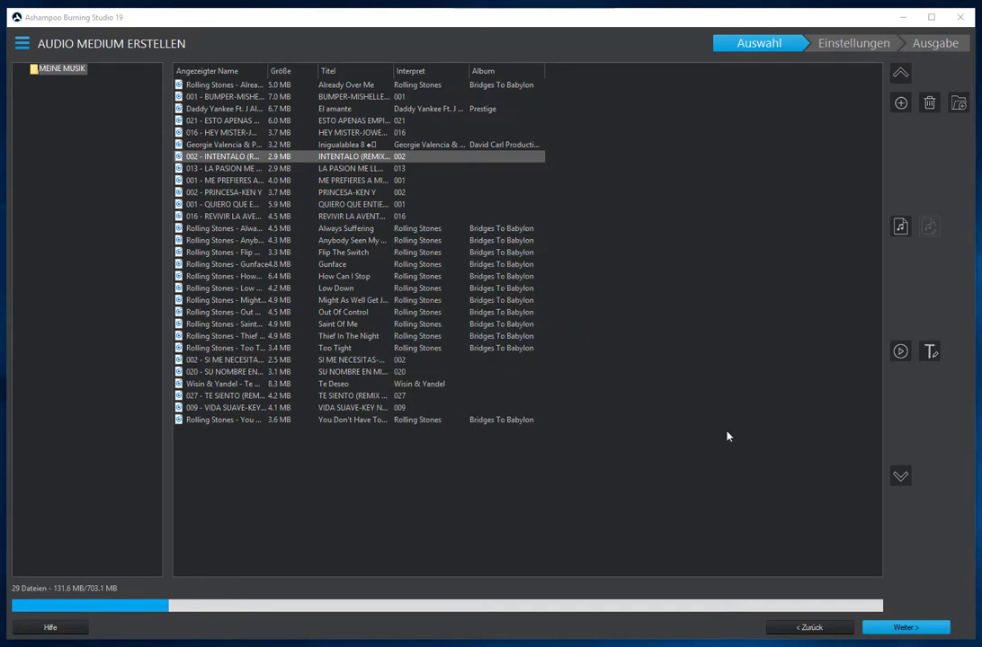
- Burn the music compilation to the CD and return to the main menu once the burn is complete
left_click(910, 629)
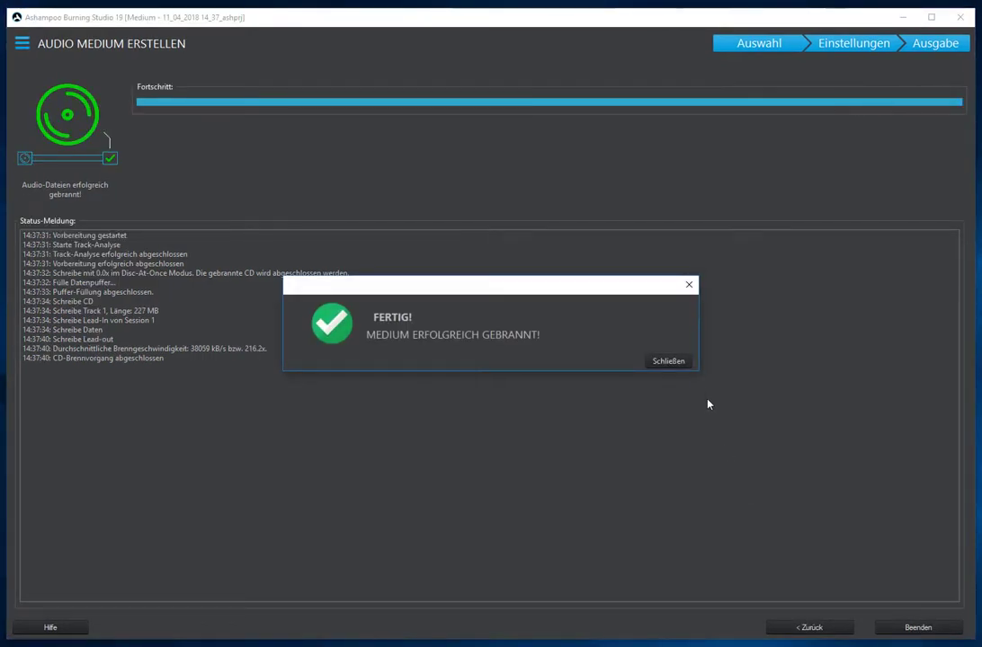
left_click(668, 362)
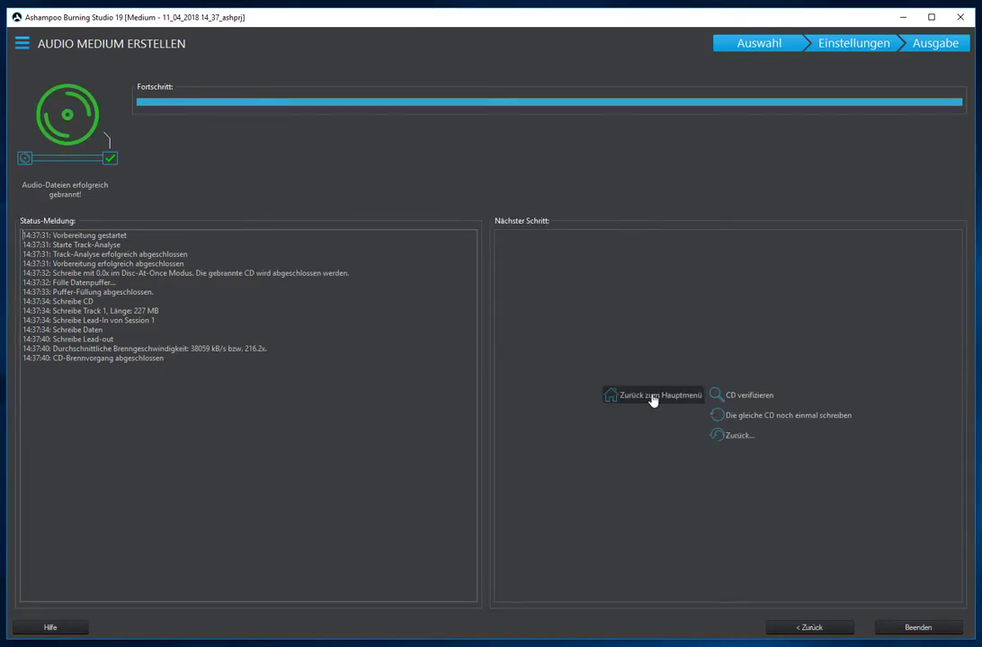
left_click(654, 398)
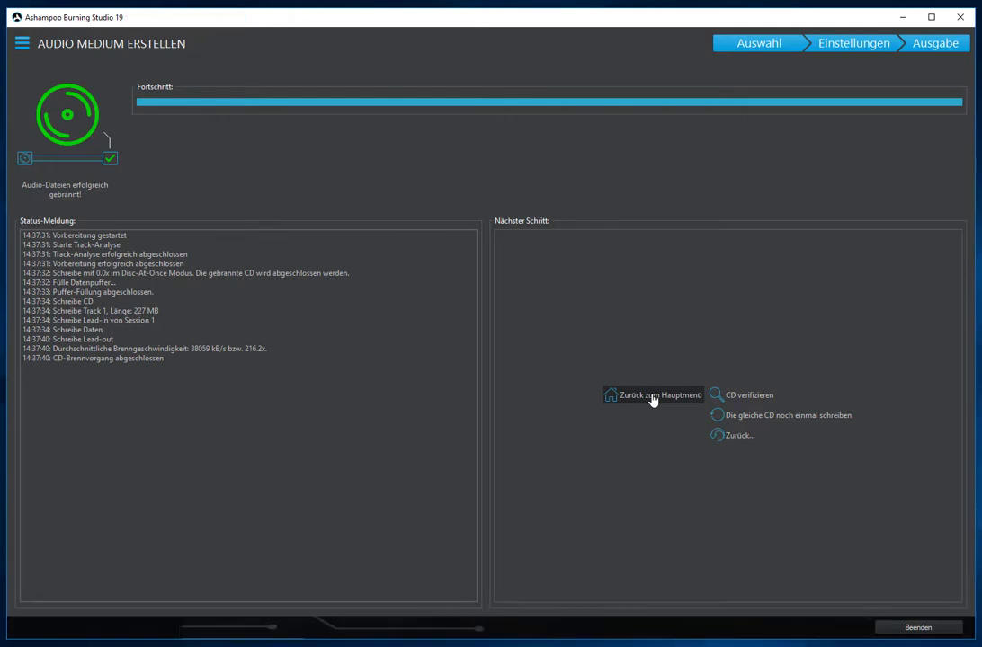